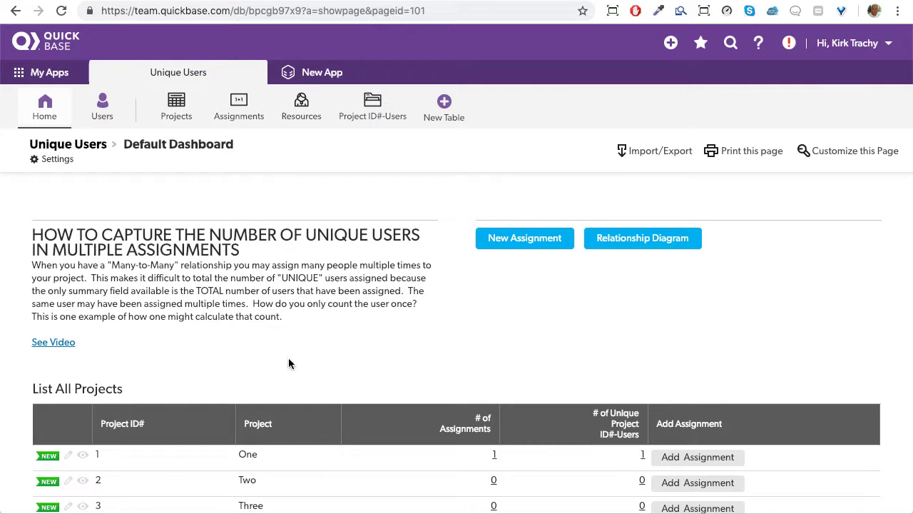
Step: Review the List All Projects report on the dashboard and open the relationship diagram
scroll(318, 346, down, 2)
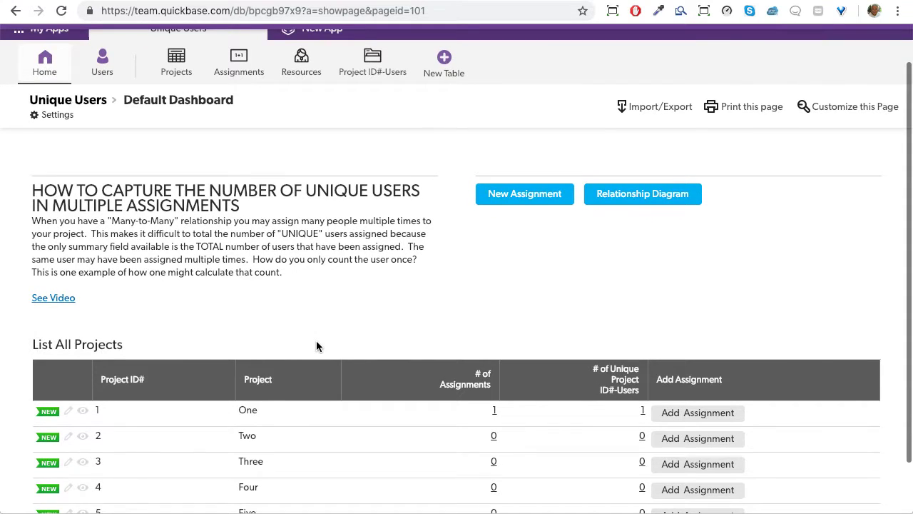
scroll(316, 340, down, 1)
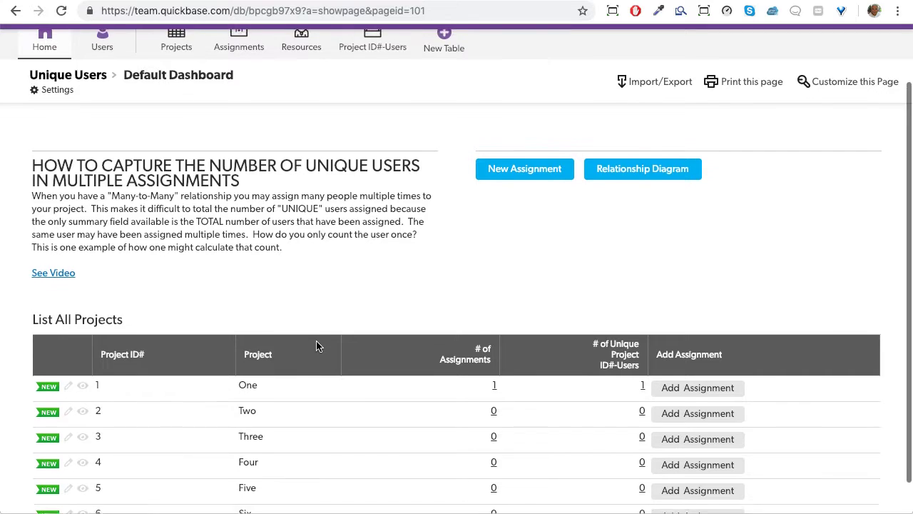
scroll(316, 341, up, 2)
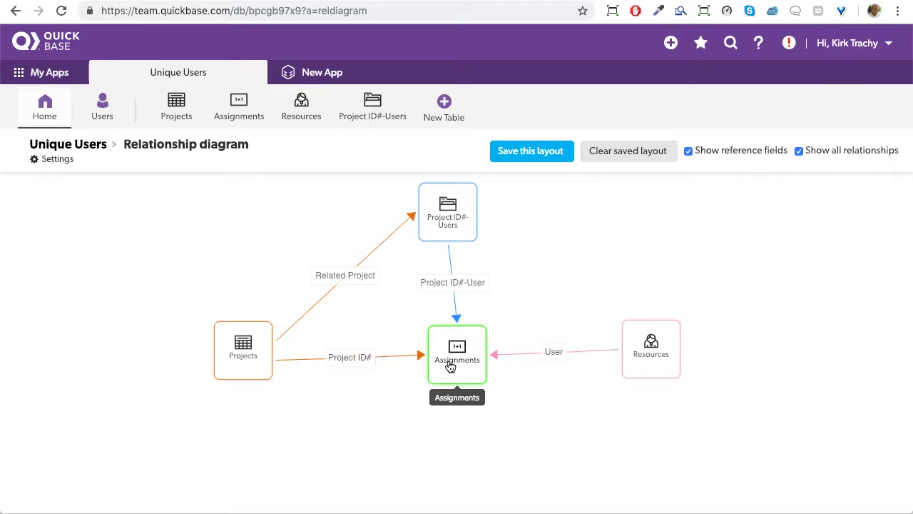
Step: View the Projects table's details in the relationship diagram and save the diagram layout
click(248, 377)
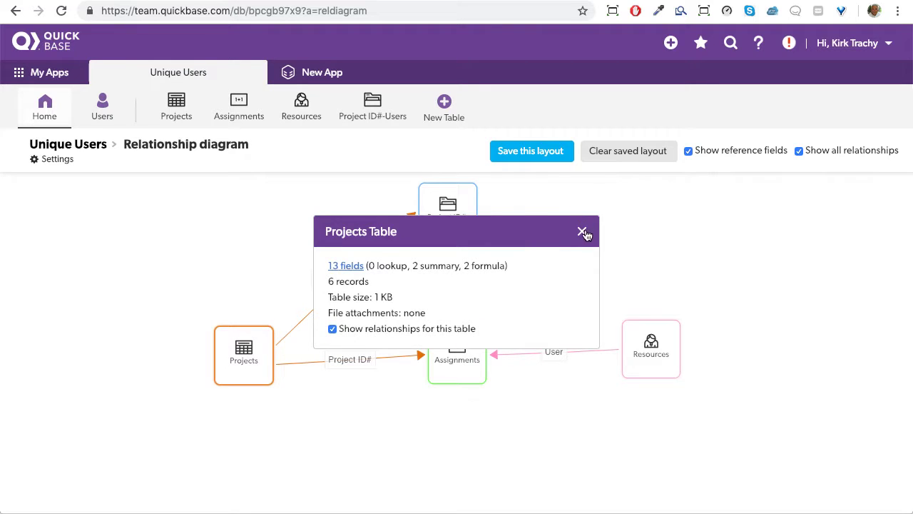
click(582, 232)
click(542, 154)
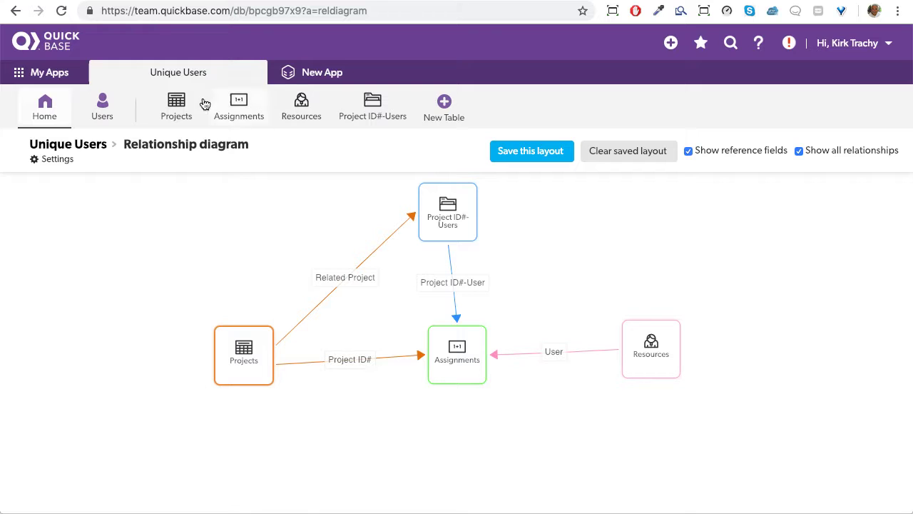
Step: Open the record of project One from the Projects table and review its Assignments and Project ID#-Users sections
click(179, 105)
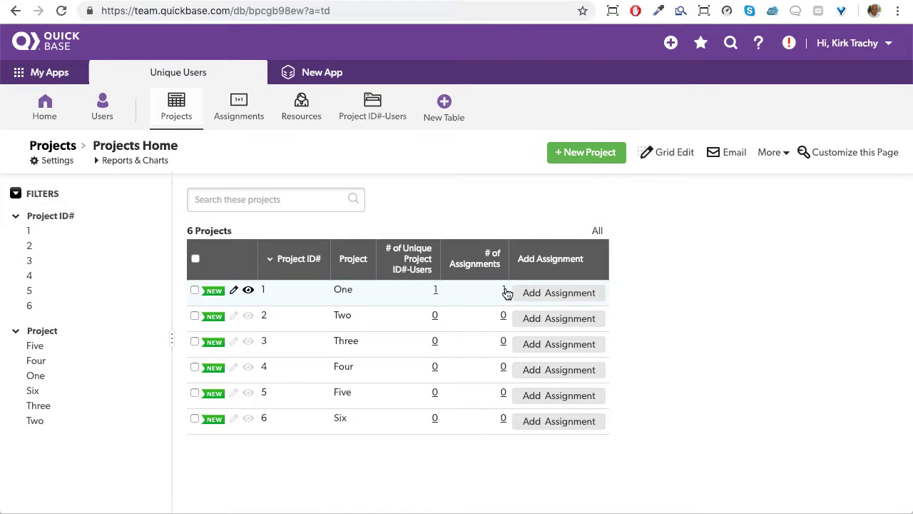
click(248, 292)
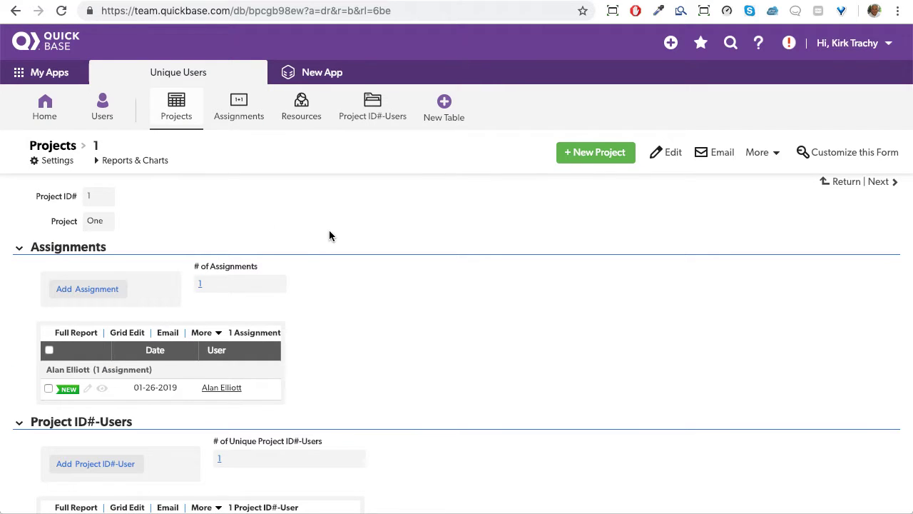
scroll(329, 236, down, 1)
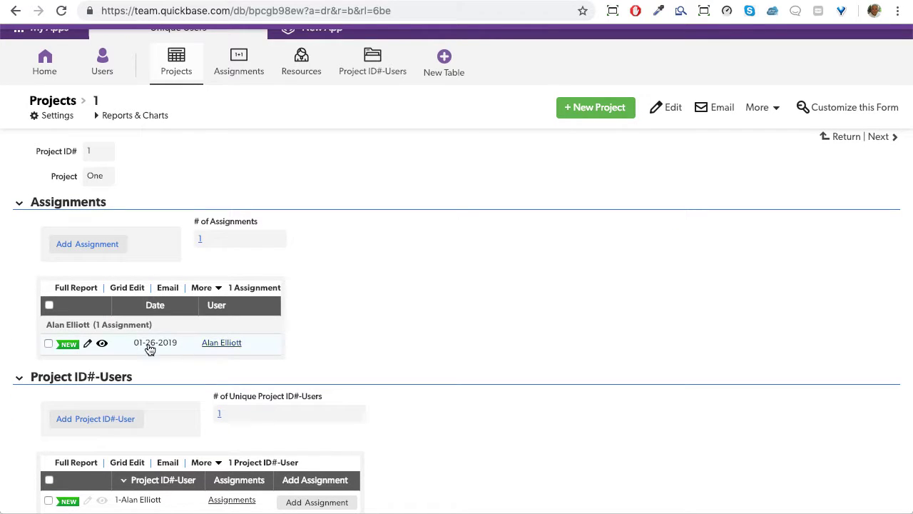
scroll(432, 330, down, 2)
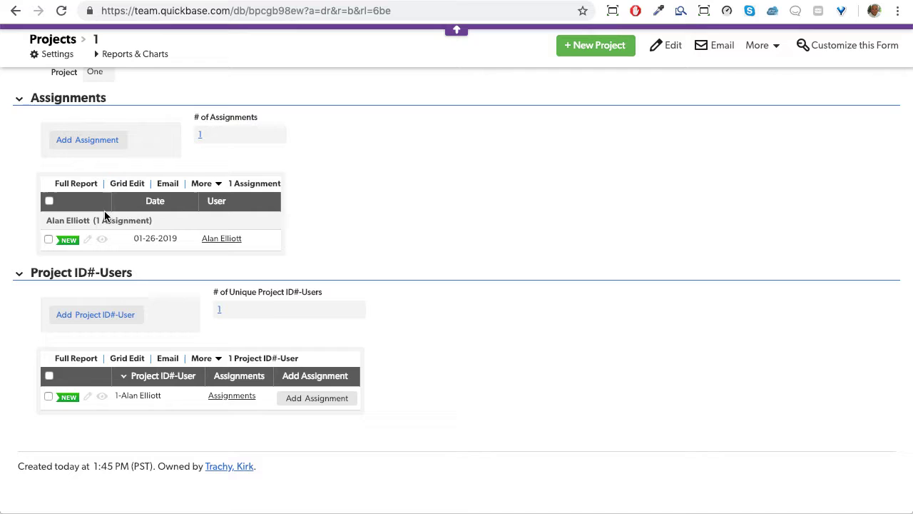
Step: Add and save another assignment on project One for the user who is already assigned to it
click(80, 141)
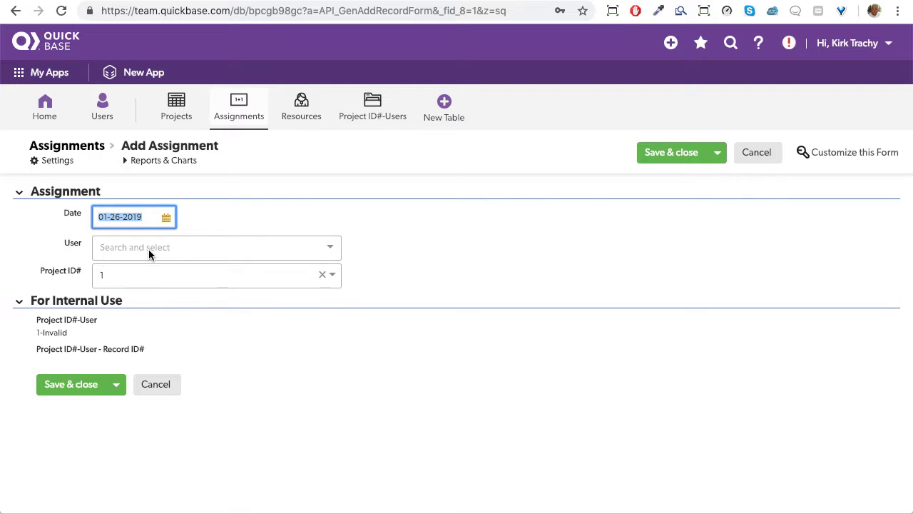
click(149, 248)
click(130, 297)
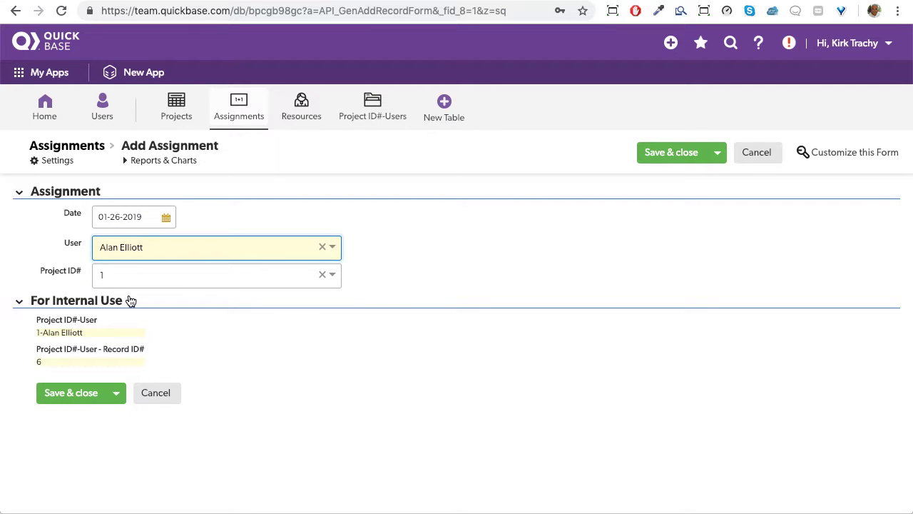
click(659, 153)
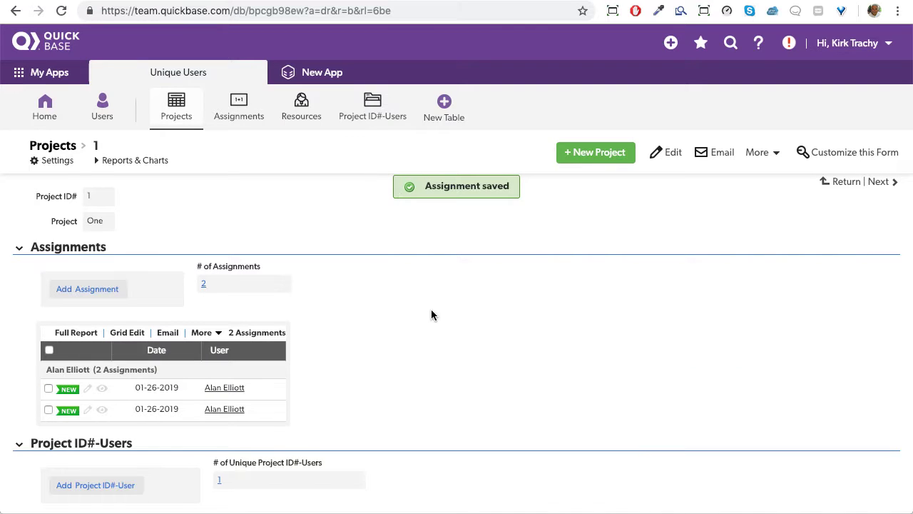
Step: Add and save an assignment on Project ID# 1 for the second user in the list of choices
scroll(438, 317, down, 3)
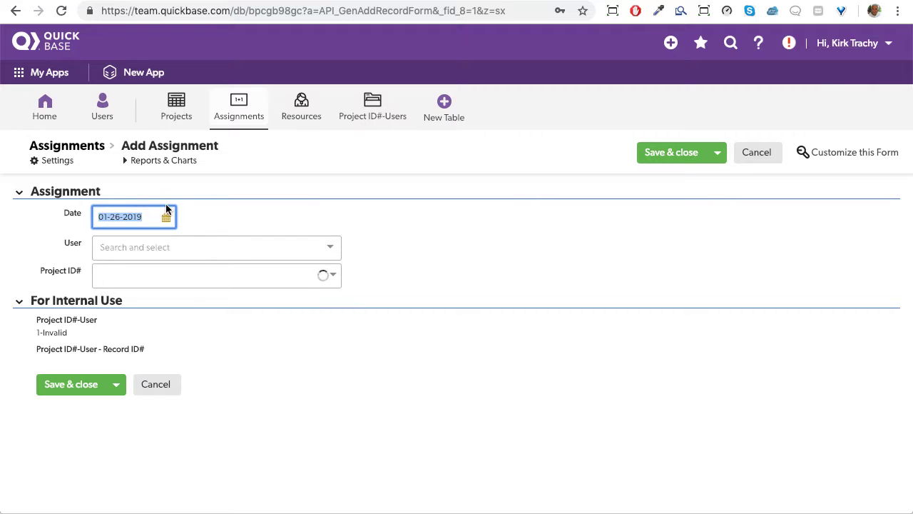
click(178, 247)
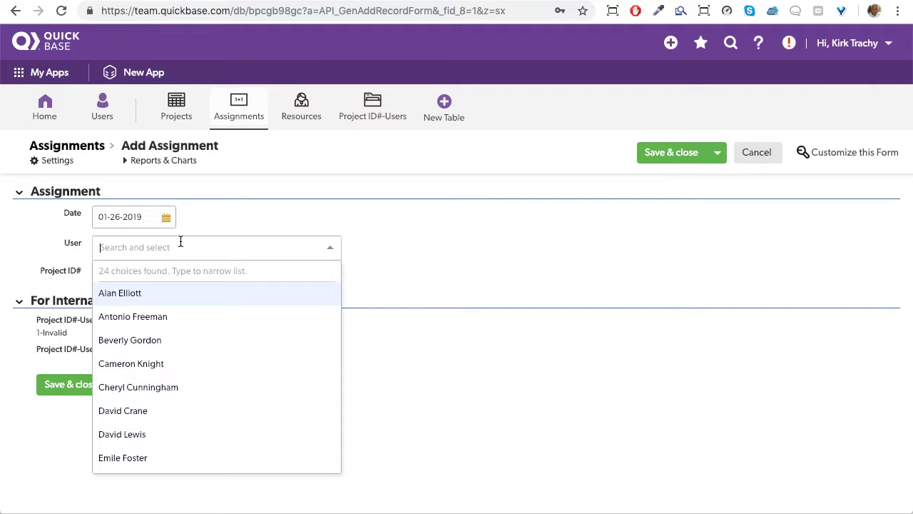
click(160, 316)
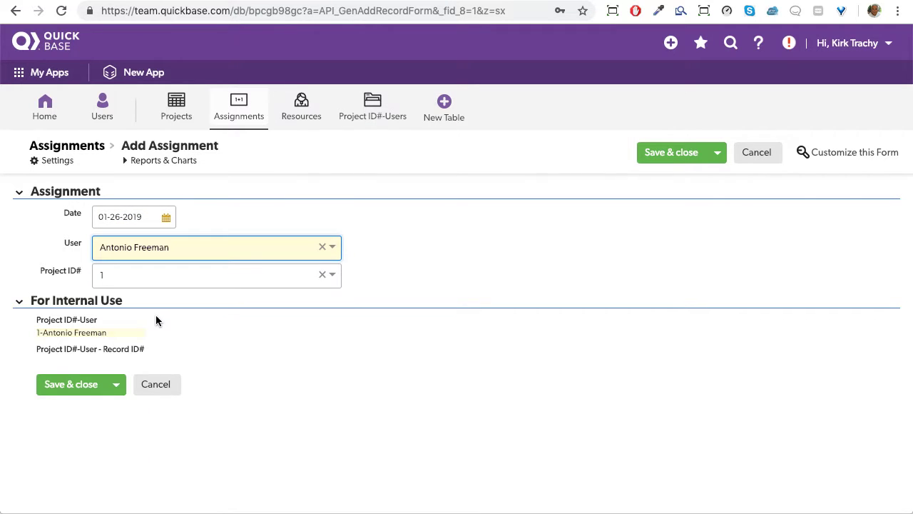
click(681, 153)
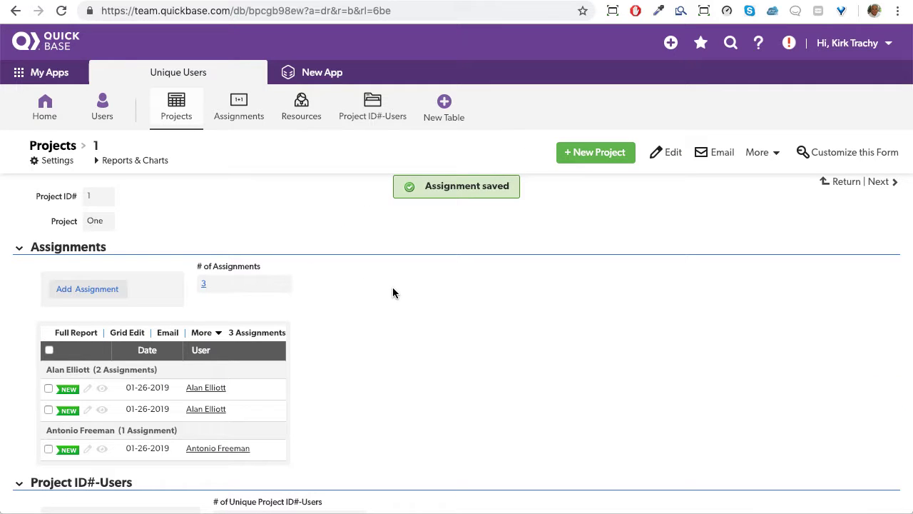
Step: Examine project One's Project ID#-Users section and reload the record to refresh the number of unique Project ID#-Users
scroll(392, 289, down, 5)
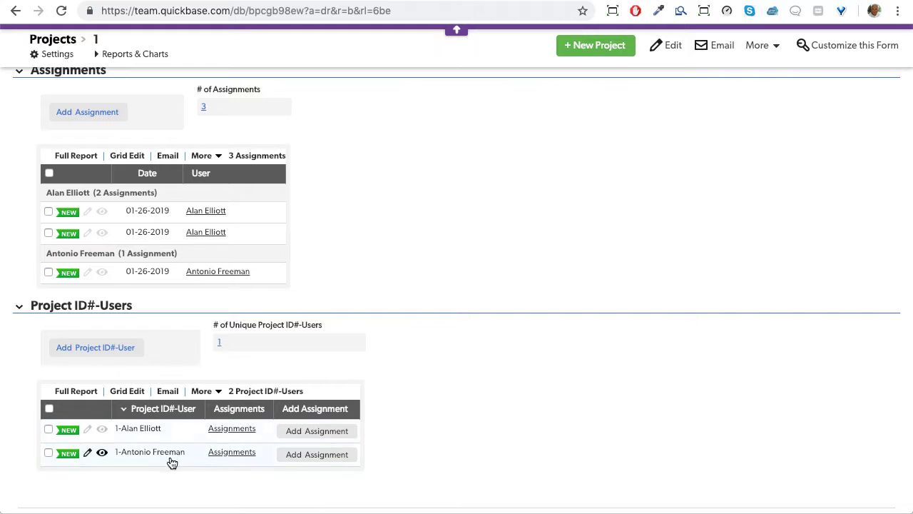
scroll(122, 286, up, 2)
scroll(138, 130, up, 1)
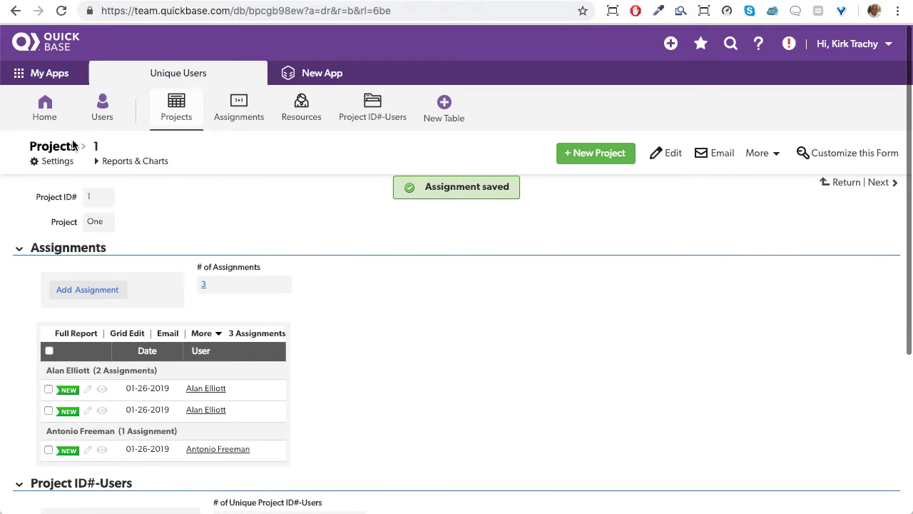
click(61, 10)
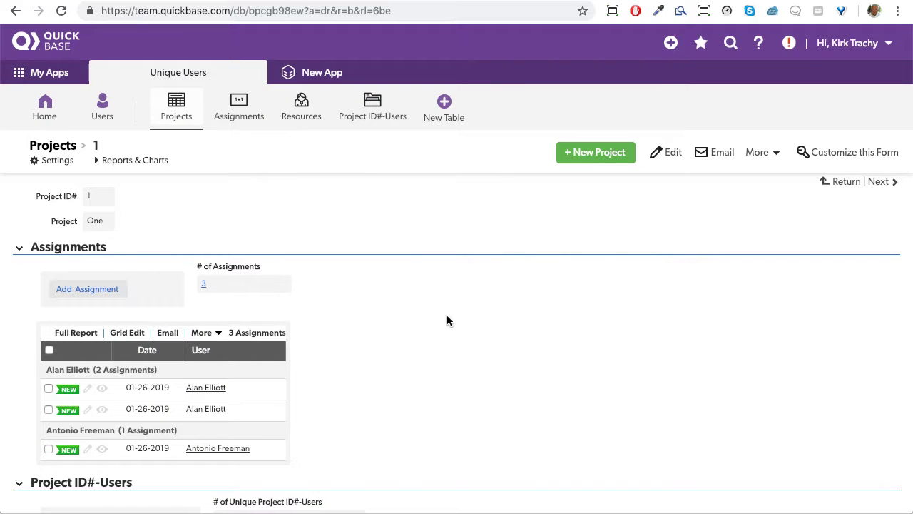
scroll(426, 331, down, 3)
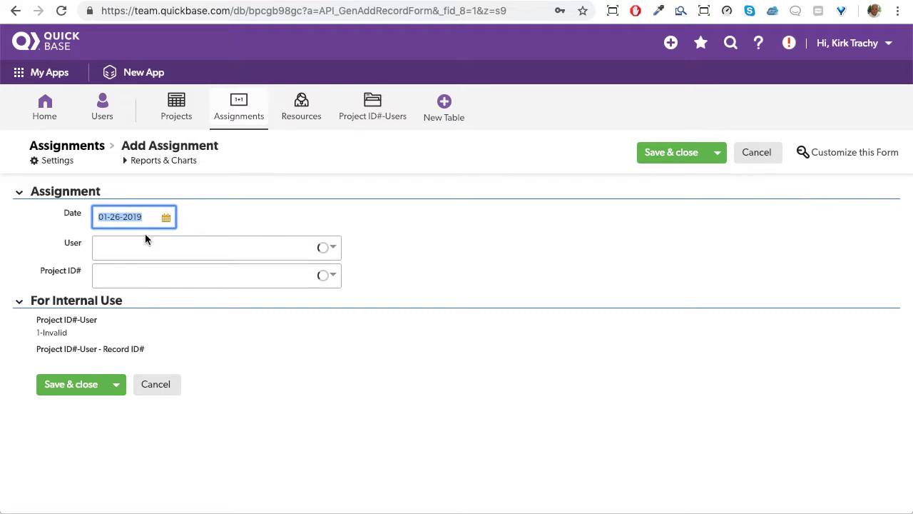
Step: Add and save an assignment on Project ID# 1 for the fourth user in the list of choices
click(174, 247)
click(137, 366)
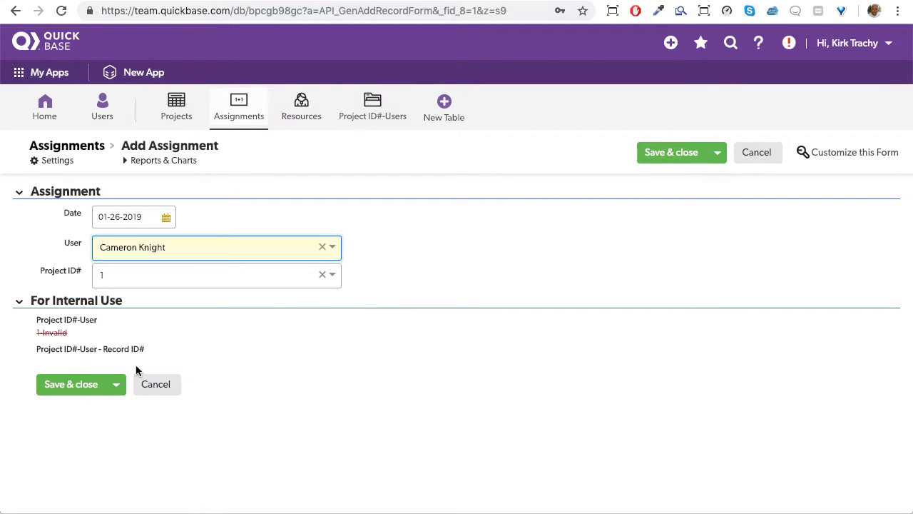
click(690, 157)
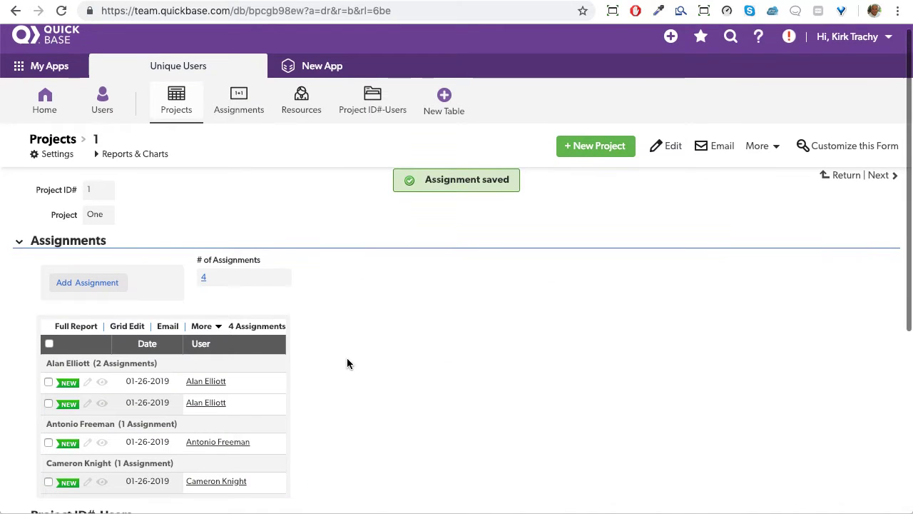
Step: Compare project One's assignments with its unique Project ID#-Users, reloading the record to update the summary count
scroll(346, 358, down, 3)
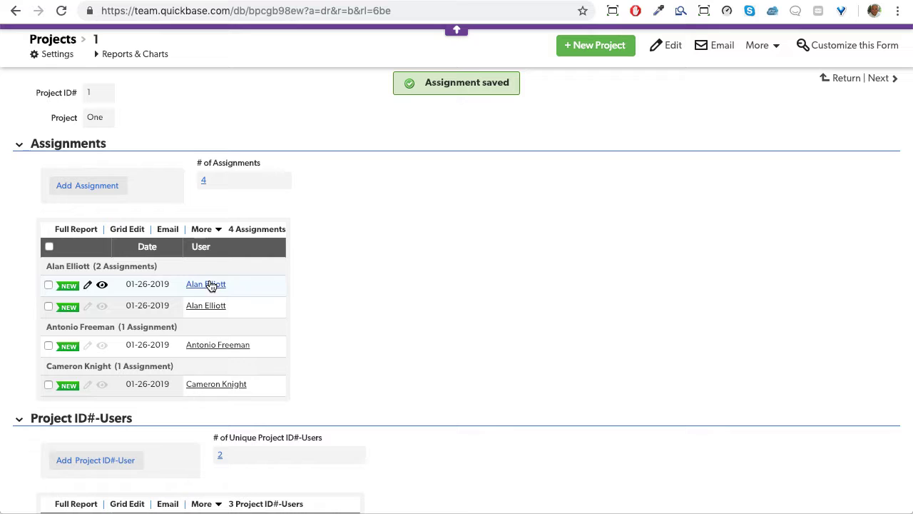
scroll(401, 325, down, 3)
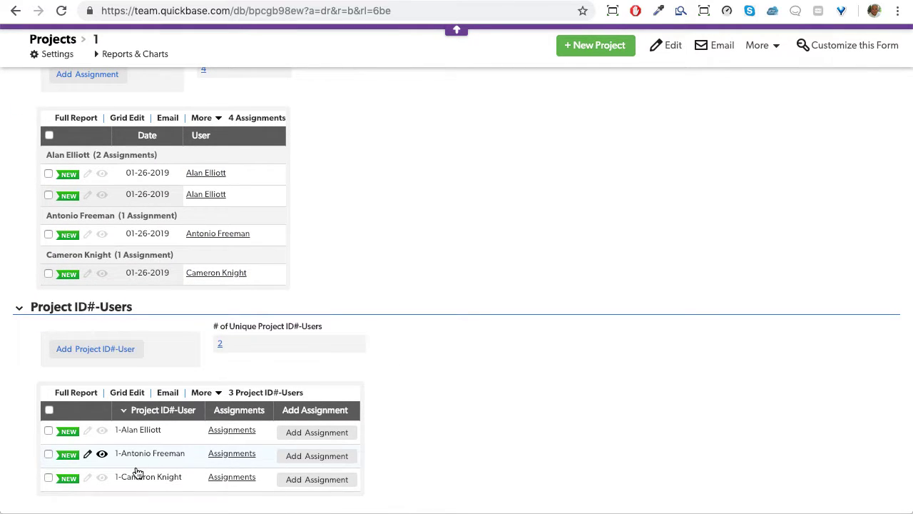
click(61, 11)
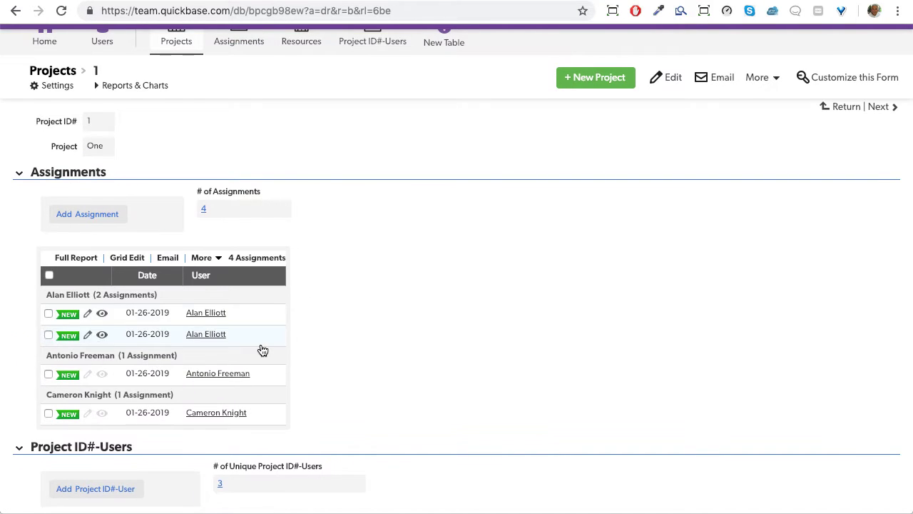
scroll(315, 364, down, 5)
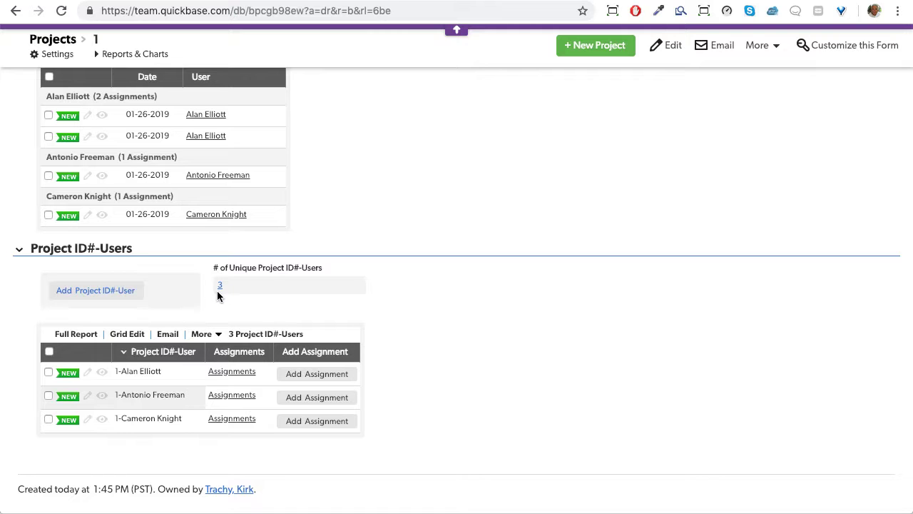
scroll(419, 224, up, 7)
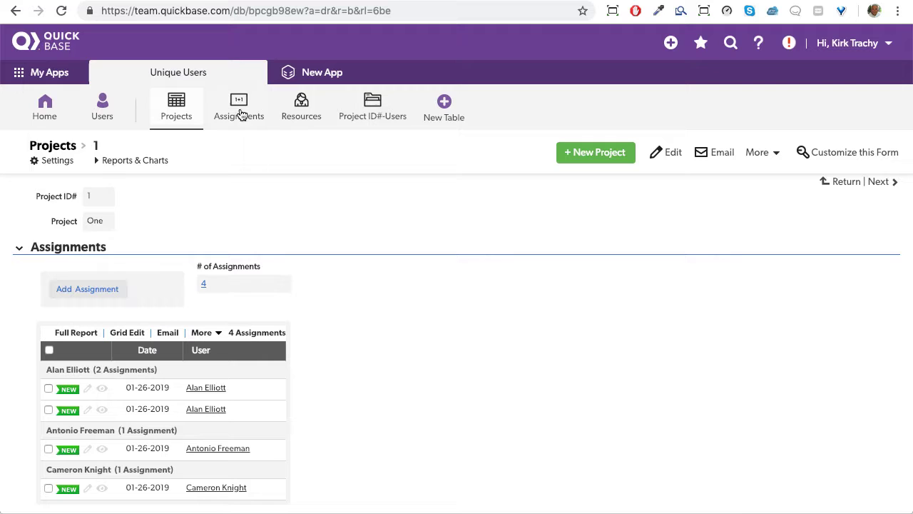
click(102, 298)
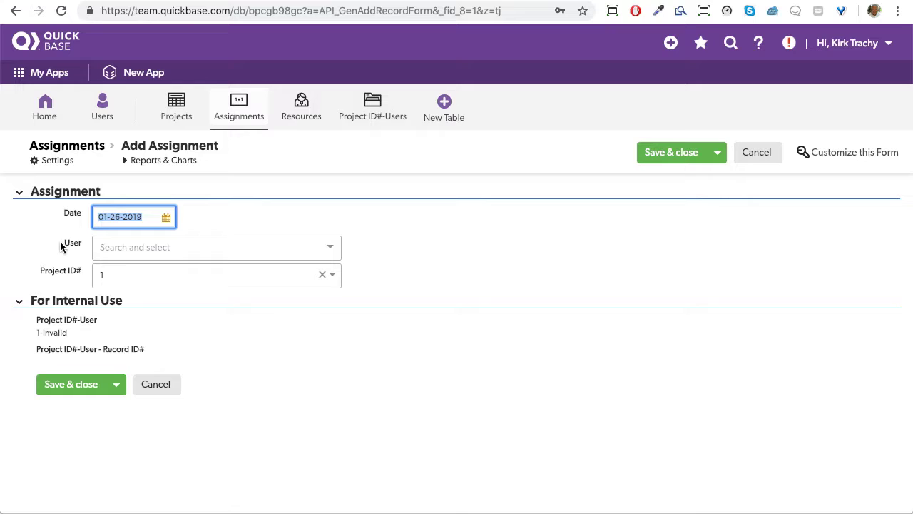
drag(61, 247, 80, 247)
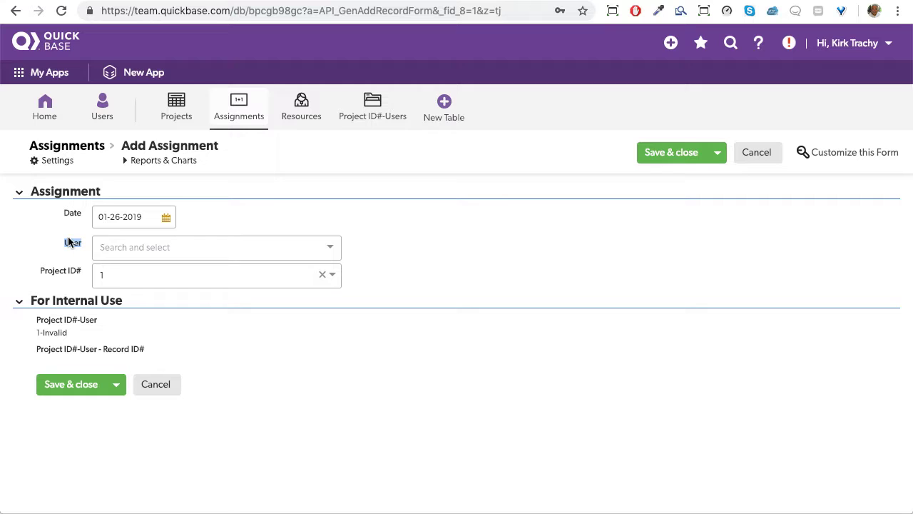
click(16, 11)
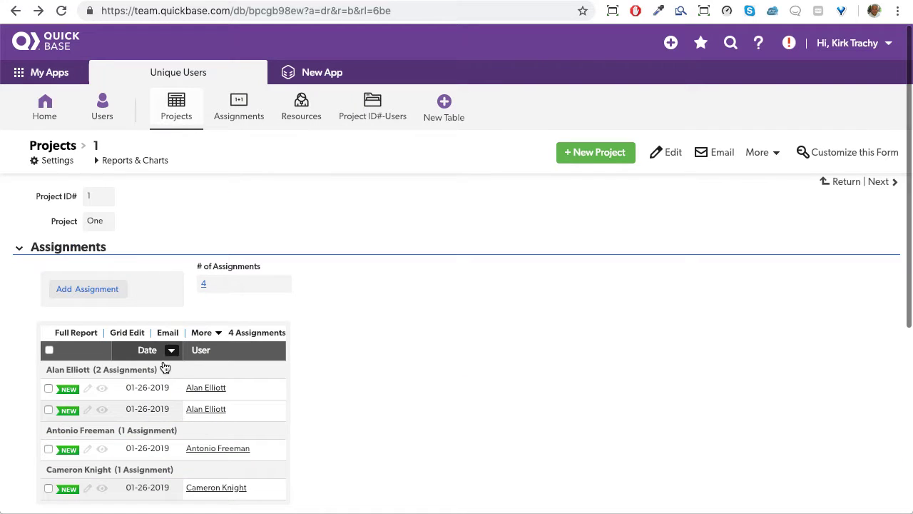
Step: Open the first assignment in project One and bring up the field properties of Project ID#-User to see its formula
scroll(157, 414, down, 3)
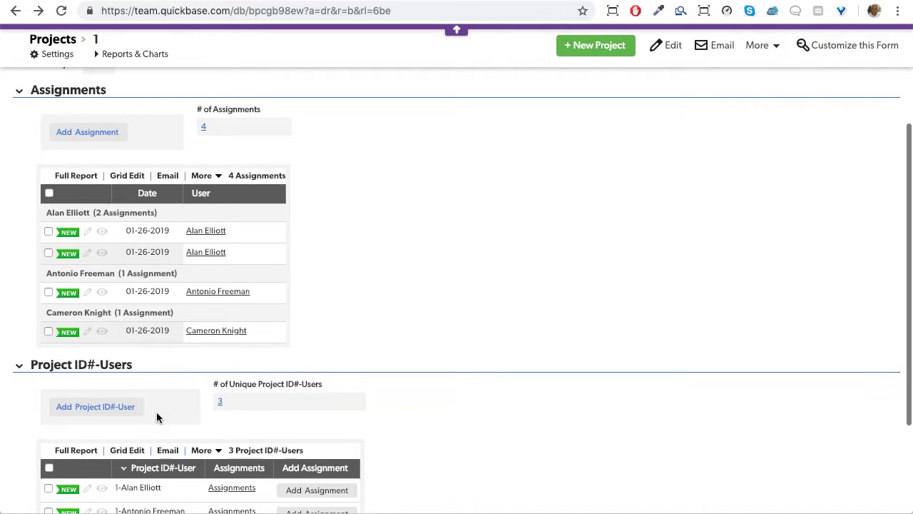
click(102, 230)
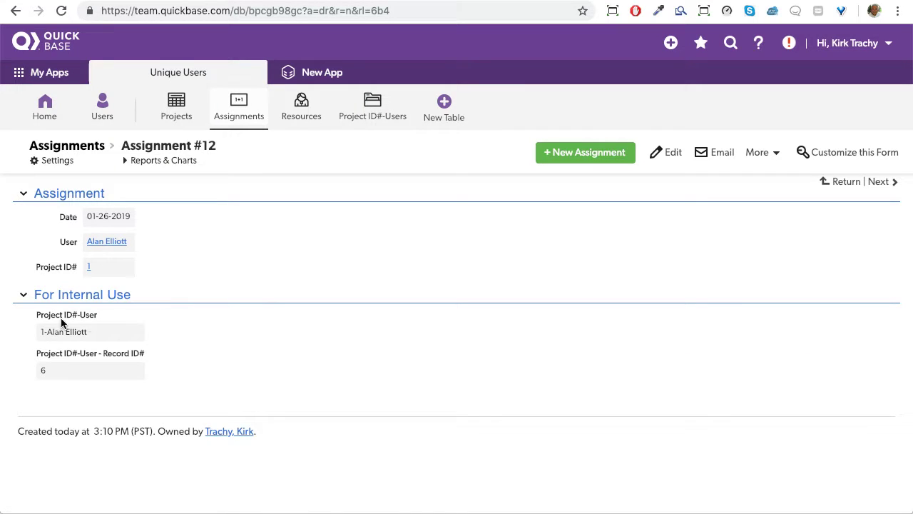
drag(44, 332, 91, 330)
right_click(65, 313)
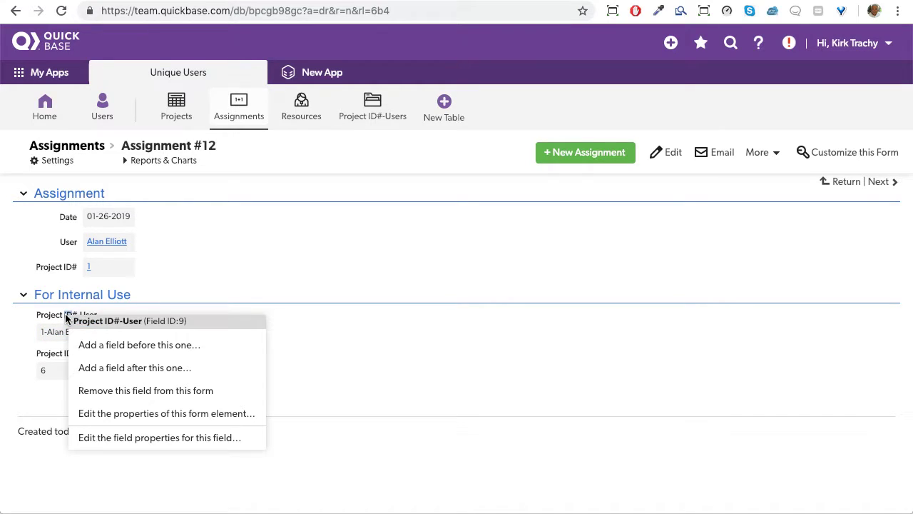
click(152, 438)
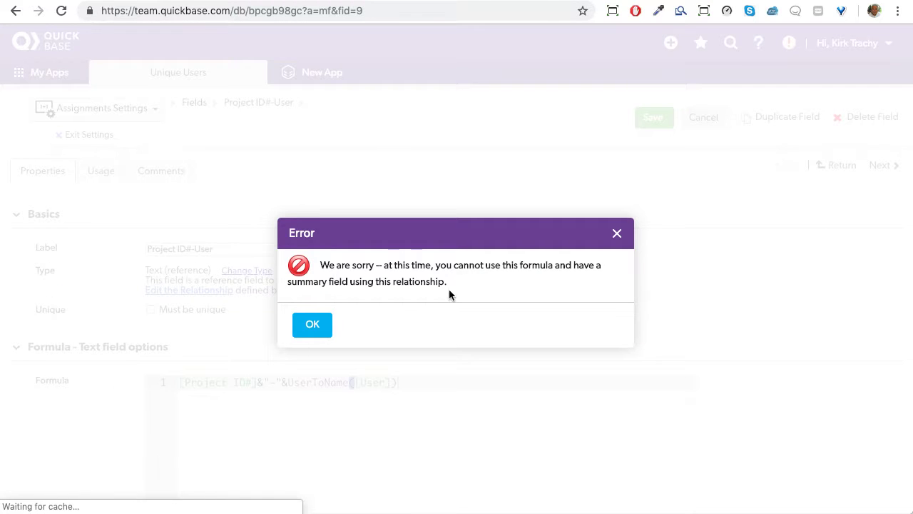
click(318, 326)
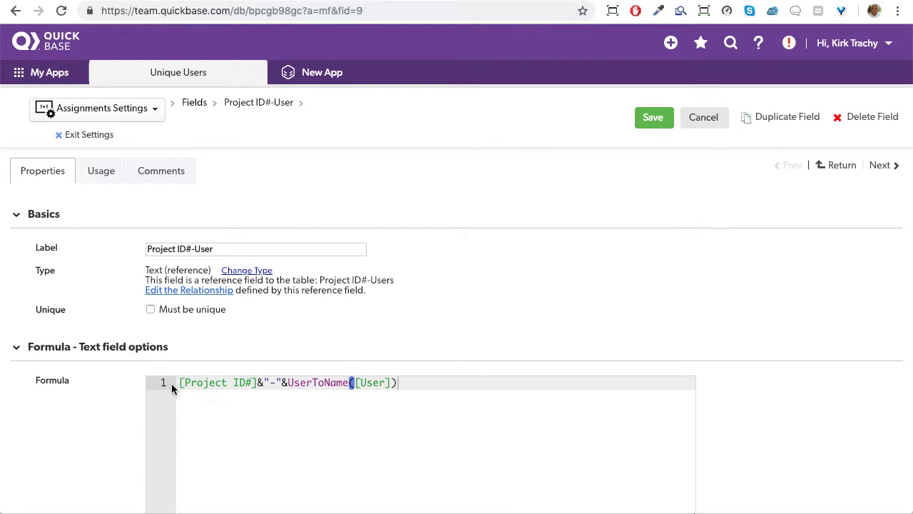
Step: Exit the field settings and bring up the app's relationship diagram from the home page to examine how the tables connect
click(88, 135)
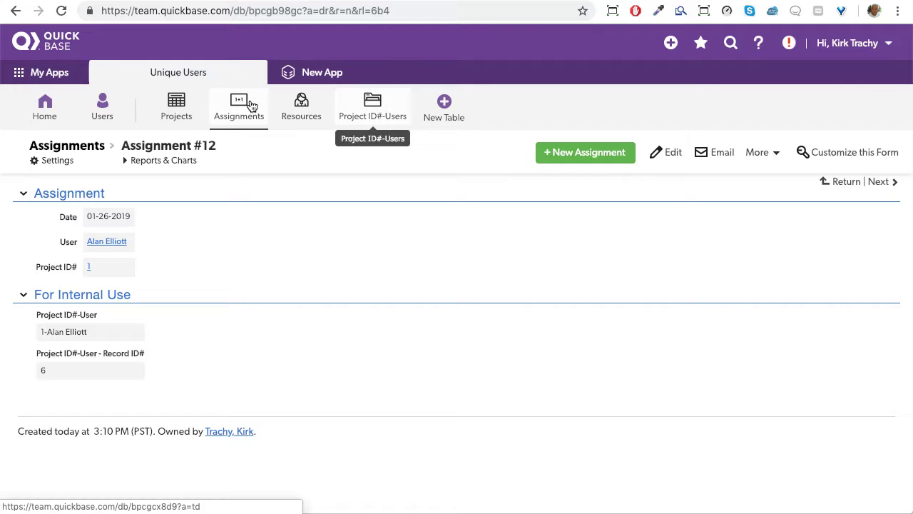
click(44, 113)
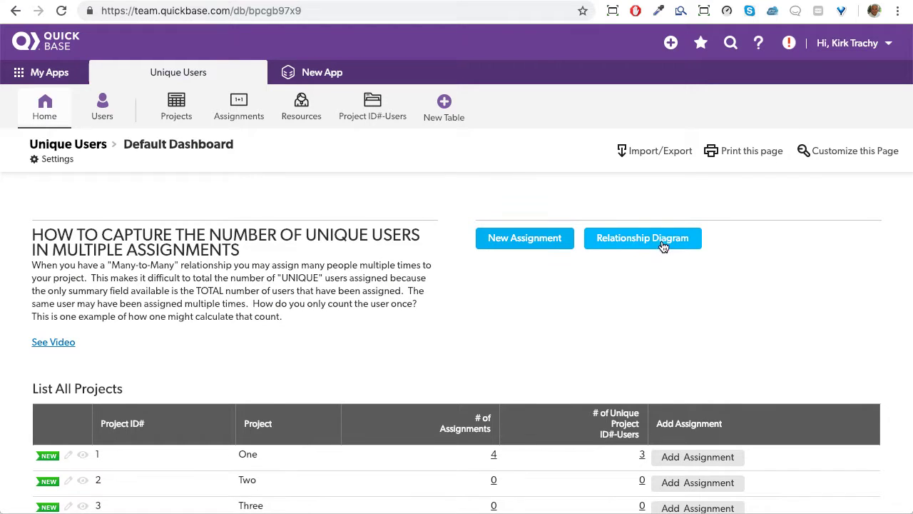
click(661, 245)
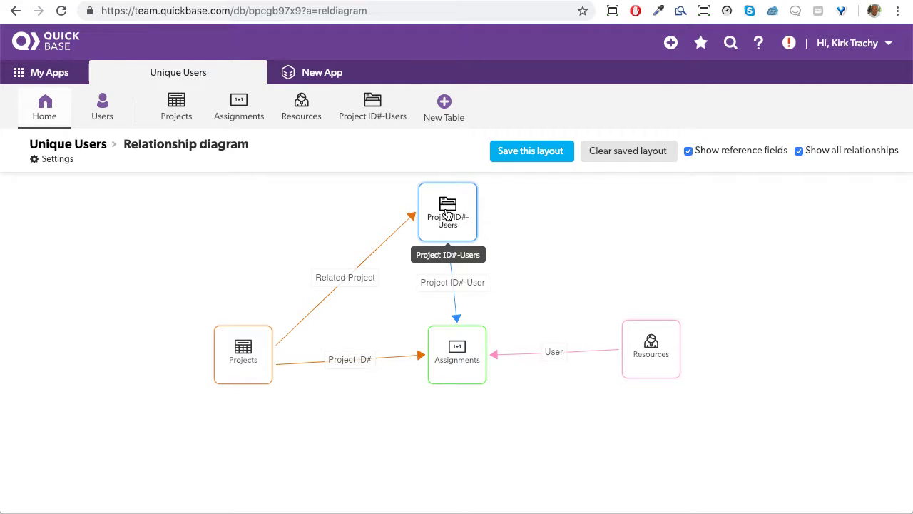
Step: Go from the app settings to the automations and open the existing New Automation
click(51, 163)
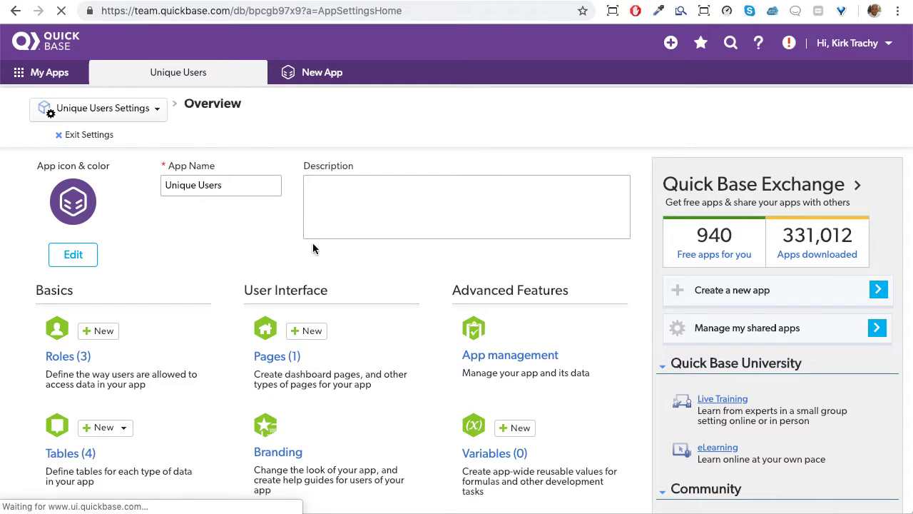
scroll(307, 343, down, 3)
scroll(354, 345, down, 2)
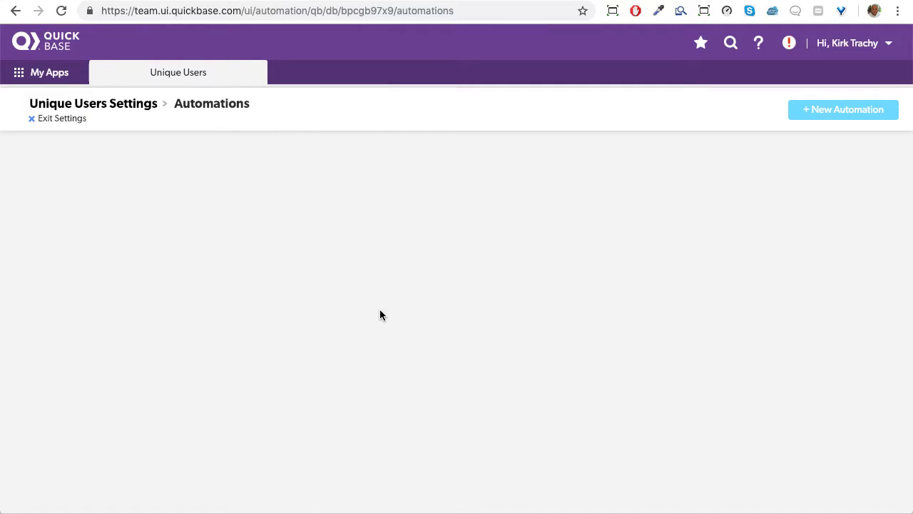
click(54, 196)
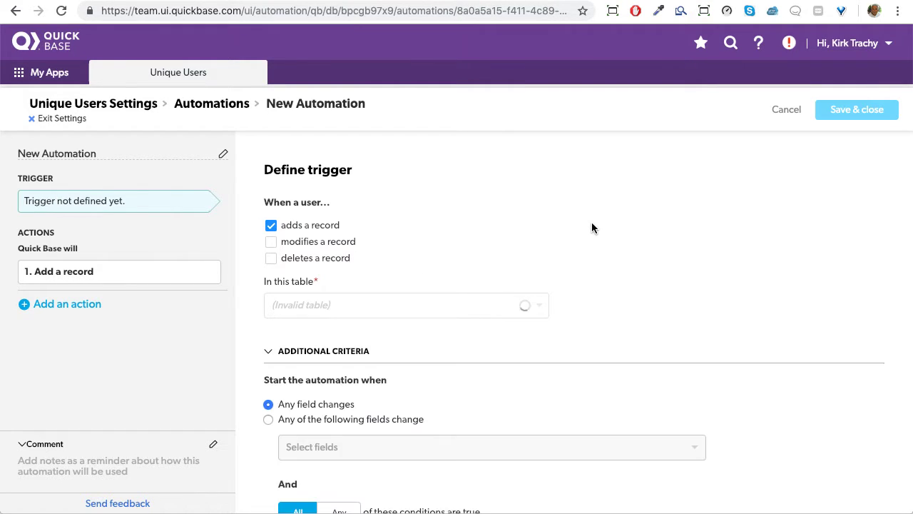
Step: Examine the automation's trigger conditions and its add-a-record action for Project ID#-Users, and exit the settings
scroll(592, 227, down, 1)
scroll(592, 226, down, 1)
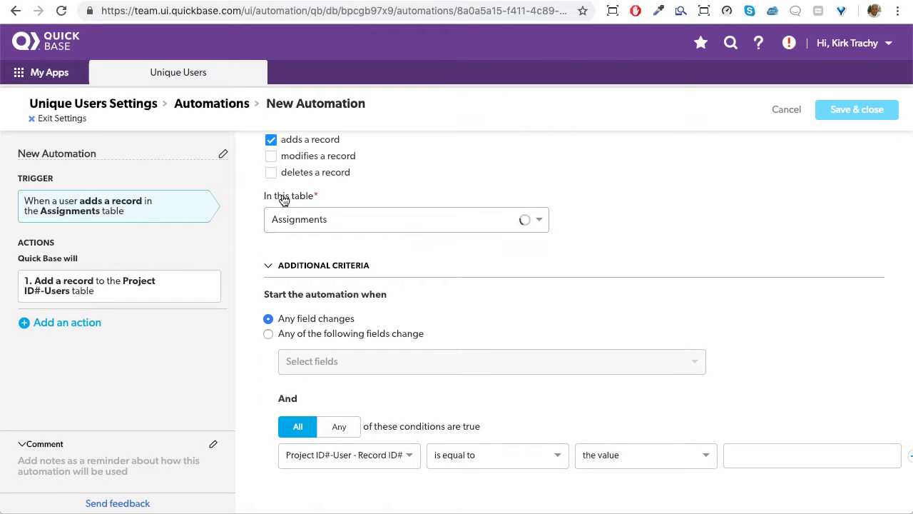
scroll(414, 253, down, 1)
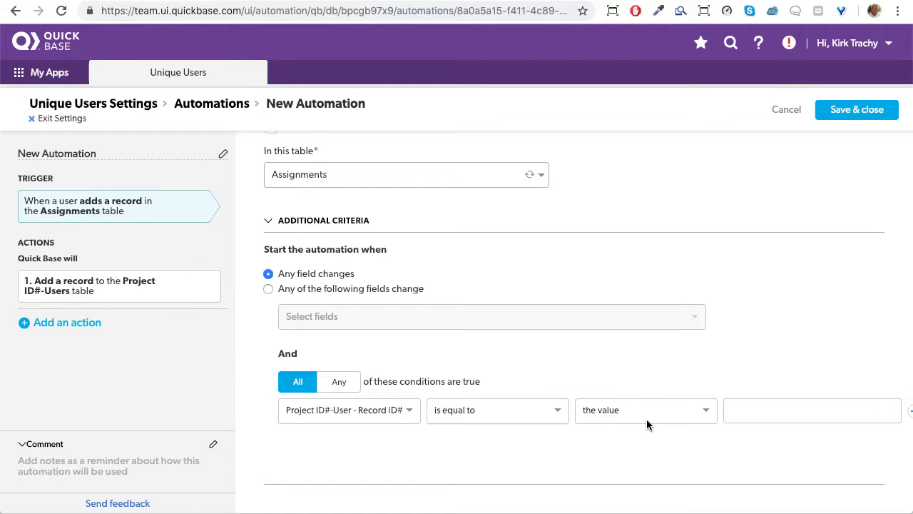
click(82, 289)
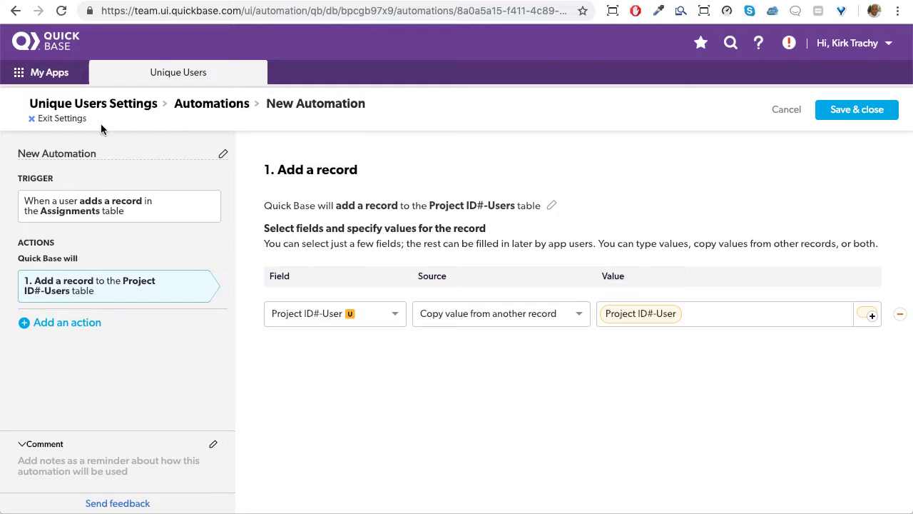
click(57, 119)
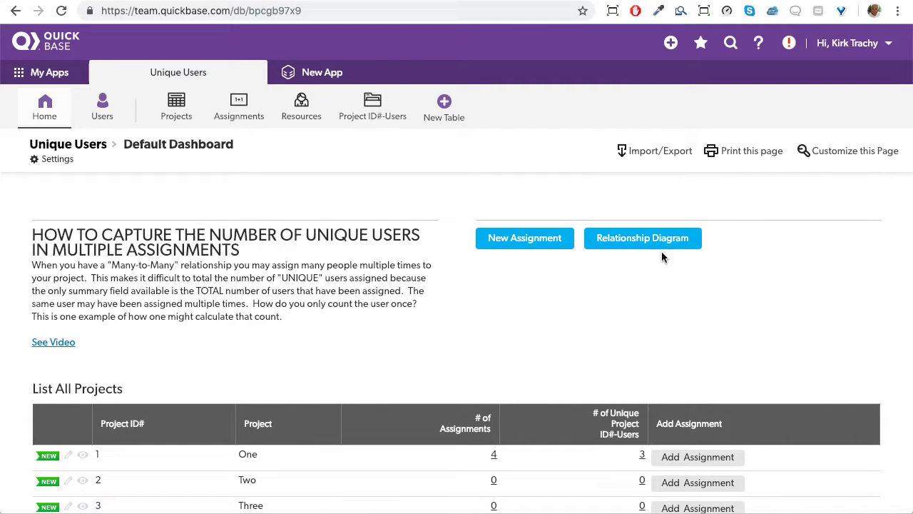
Step: Revisit the relationship diagram, and open the first Project ID#-Users record for editing to examine its Project ID#-User field
click(657, 239)
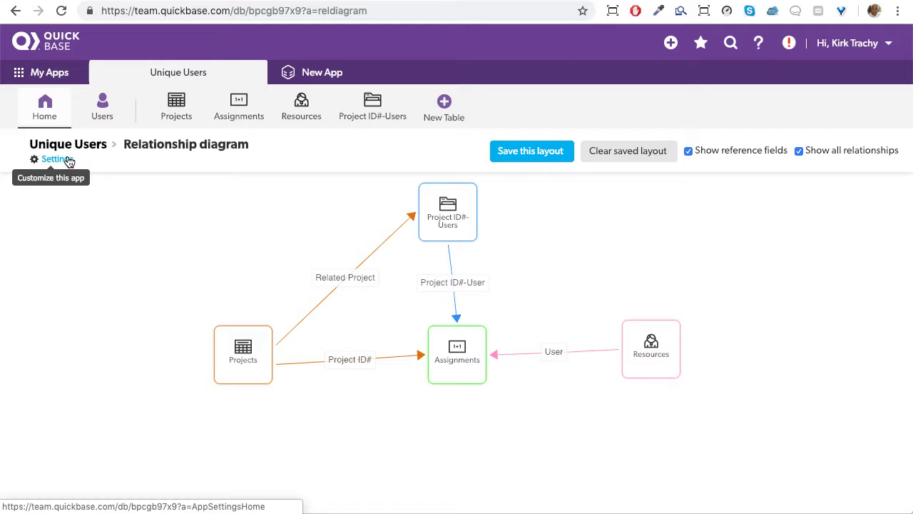
click(373, 102)
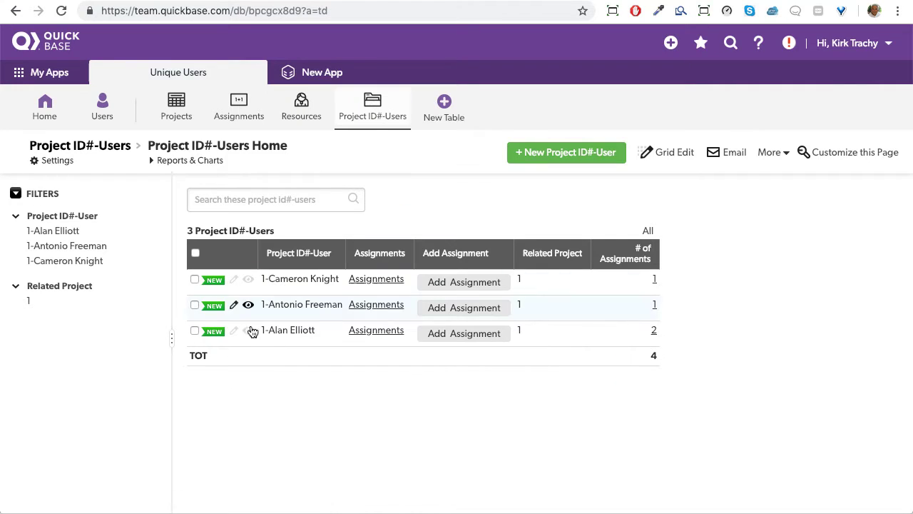
click(234, 280)
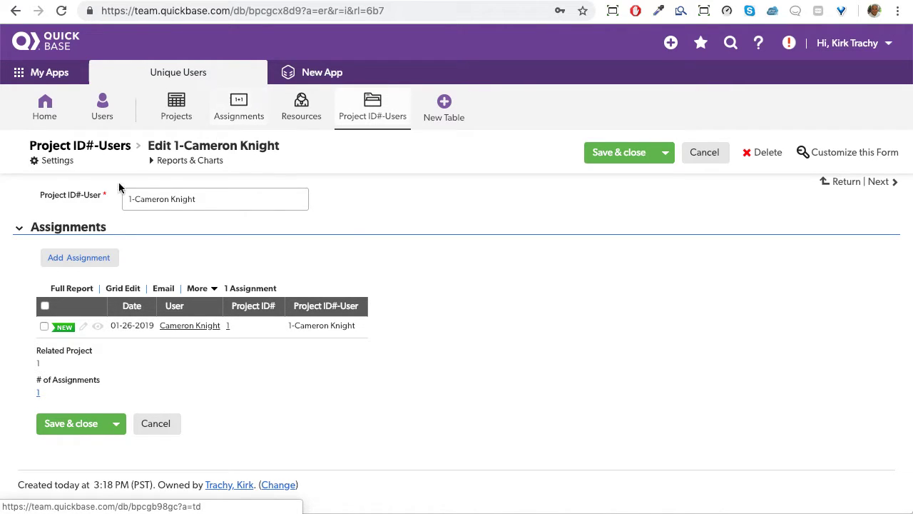
drag(45, 197, 165, 194)
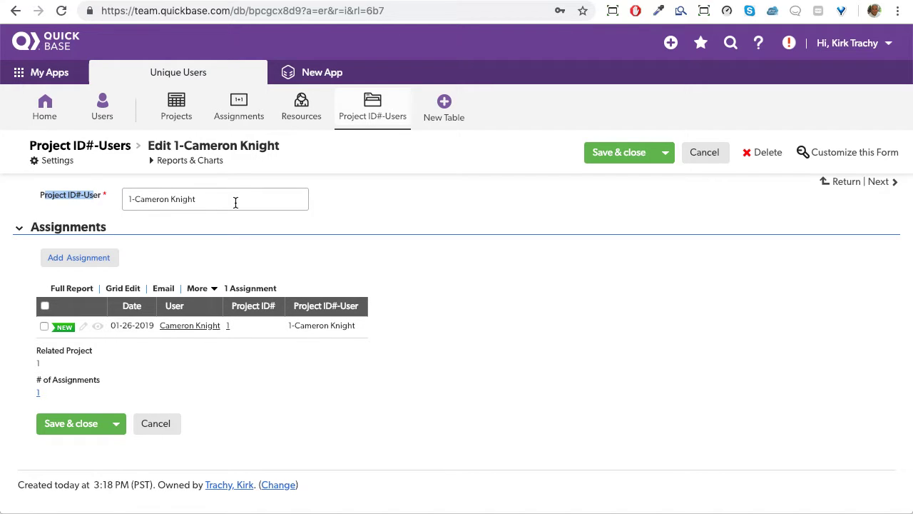
click(487, 248)
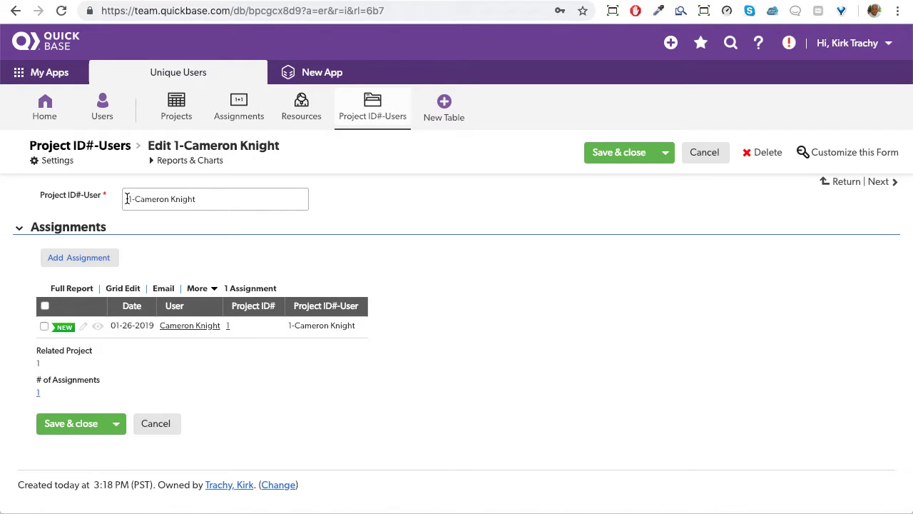
Step: Bring up the field properties of Related Project to examine its type and formula, and exit the settings without saving
right_click(52, 351)
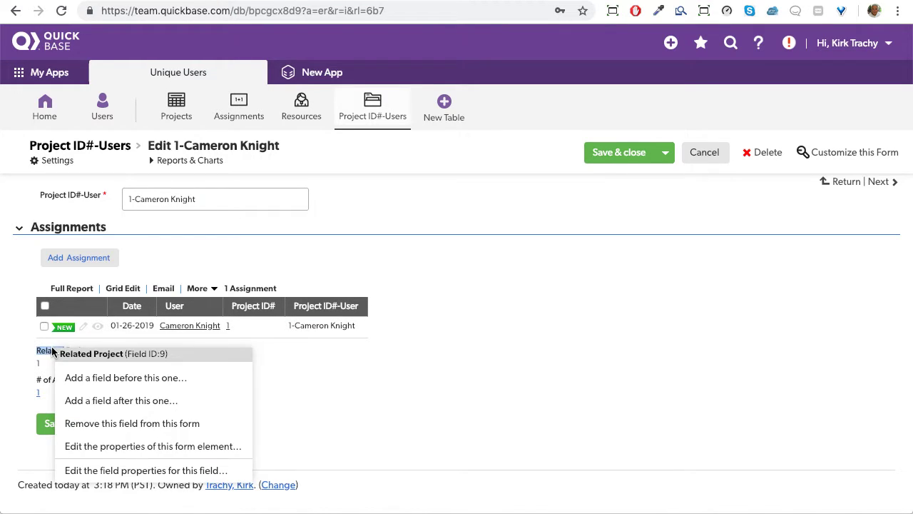
click(114, 471)
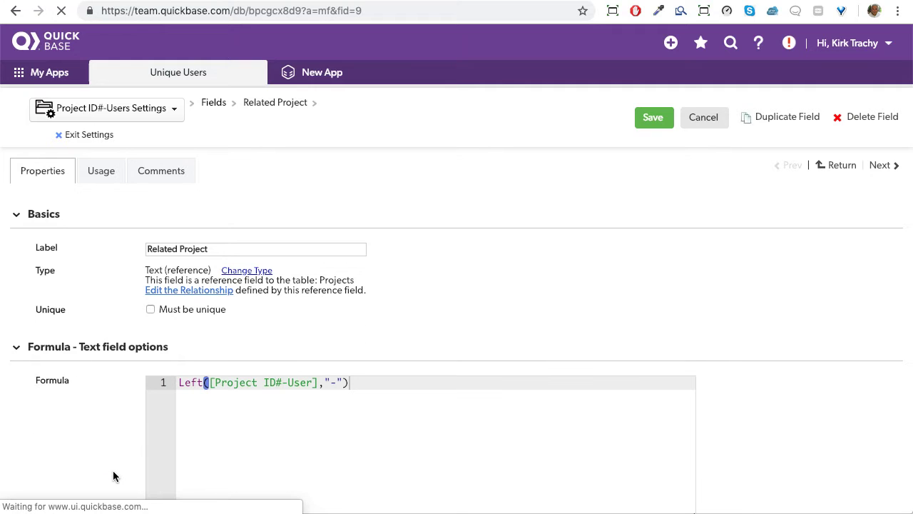
scroll(523, 283, down, 2)
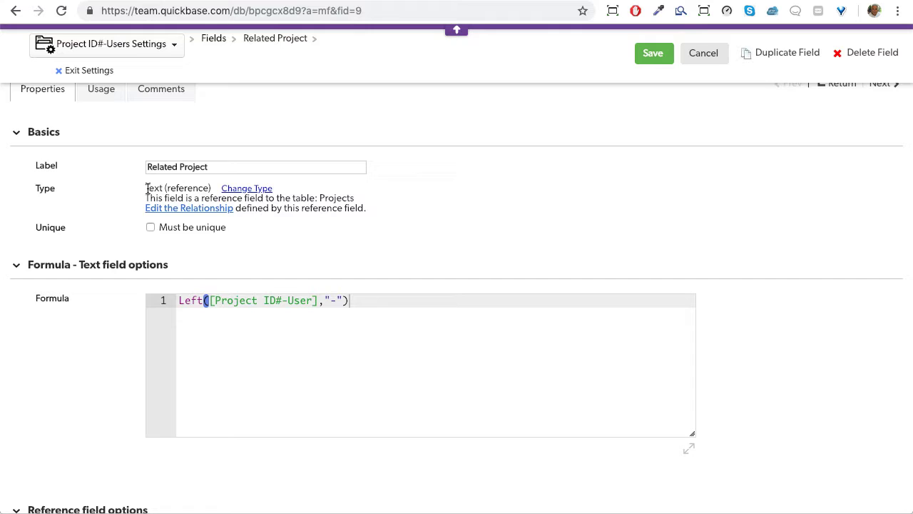
drag(146, 188, 165, 188)
click(708, 54)
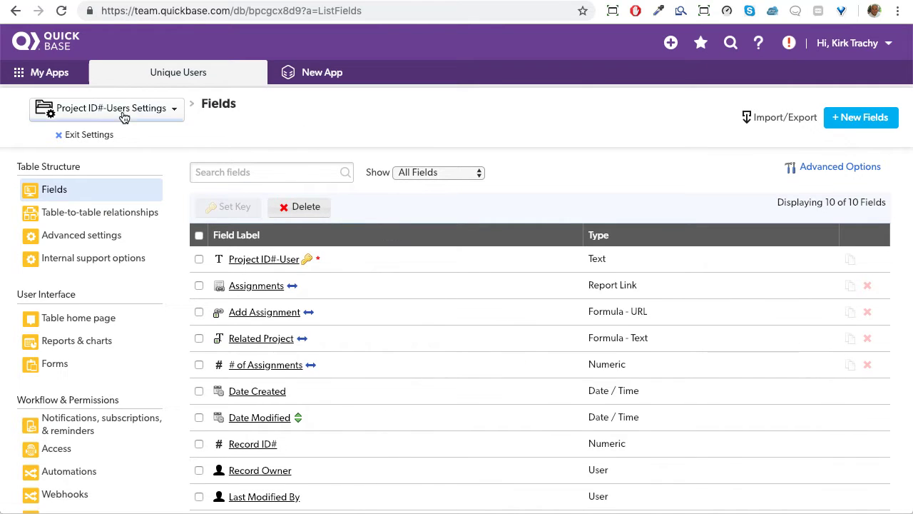
click(93, 136)
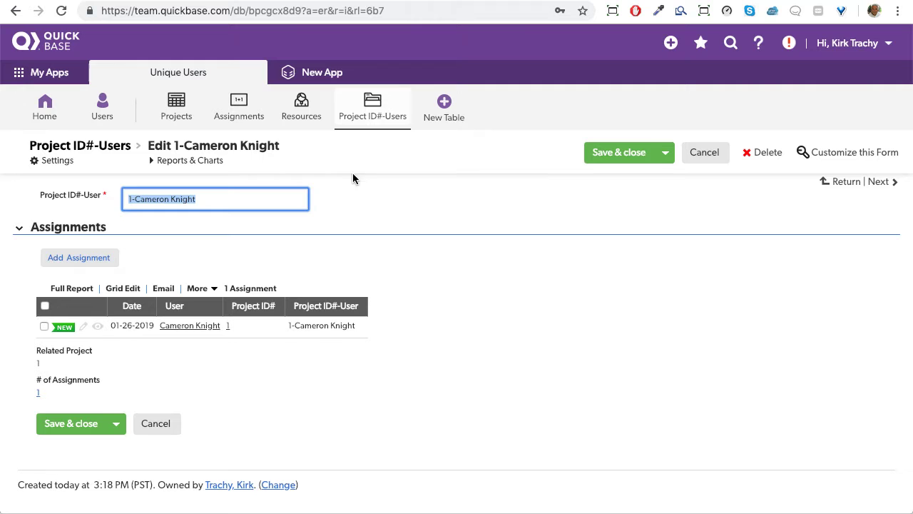
Step: Return to the relationship diagram from the home page to review the Assignments relationships, and open the Assignments table
click(26, 116)
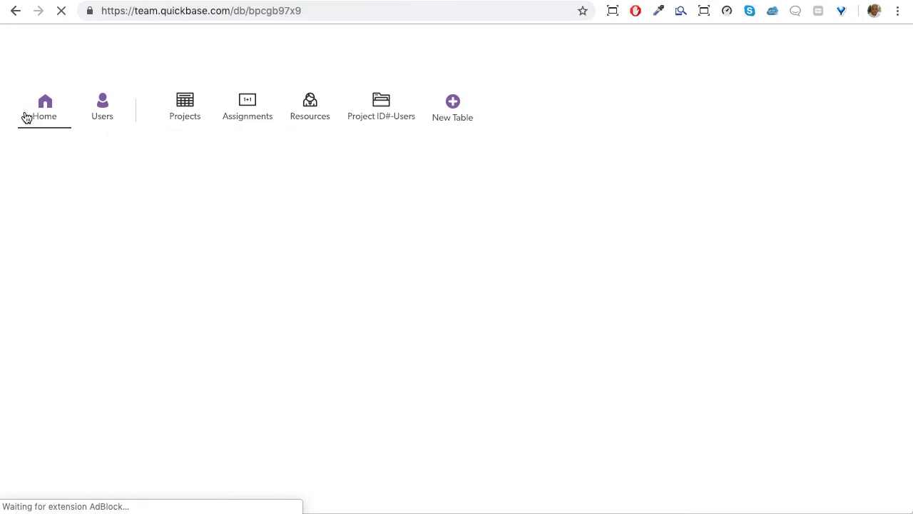
click(655, 239)
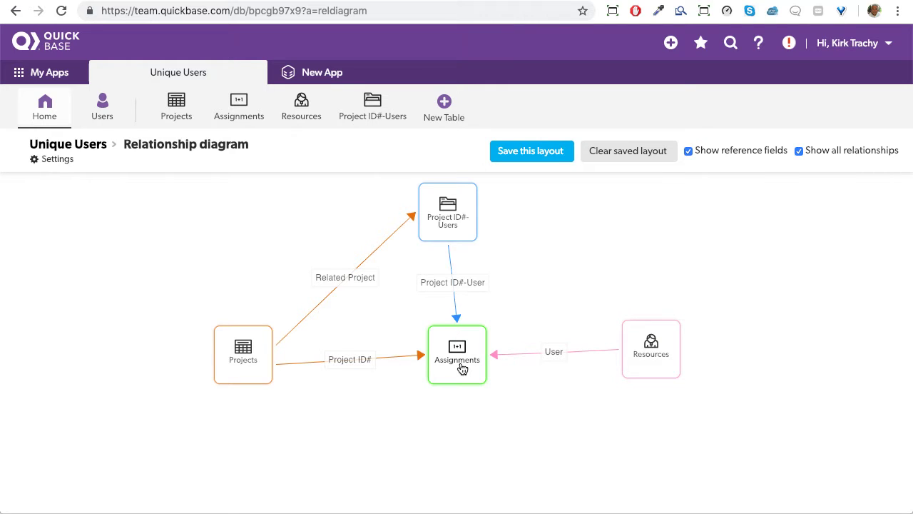
click(239, 108)
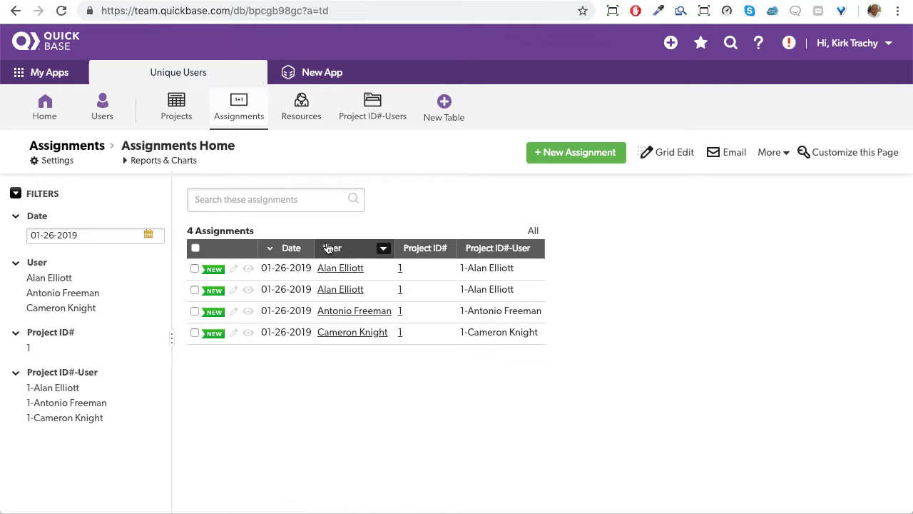
Step: Bring up the field properties of the Project ID#-User column in Assignments, review its formula and reference type, and exit the settings
click(536, 250)
click(447, 386)
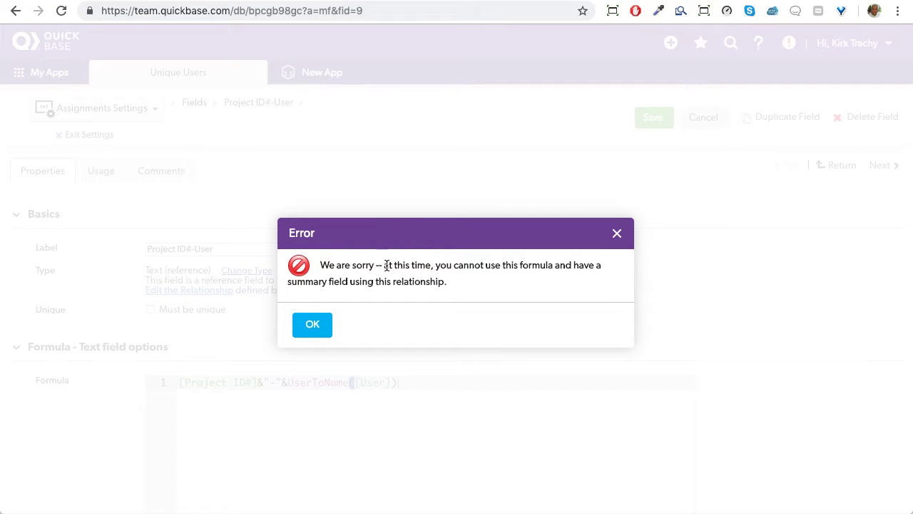
click(312, 326)
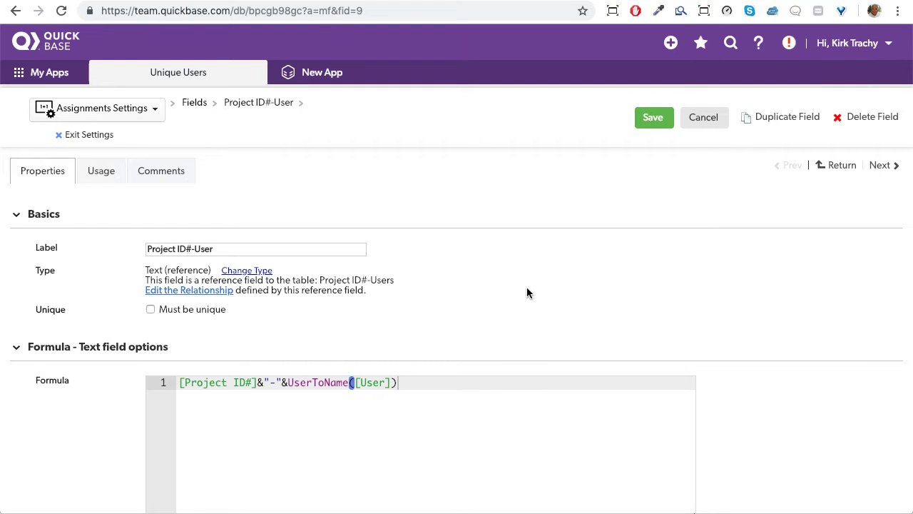
scroll(527, 292, down, 2)
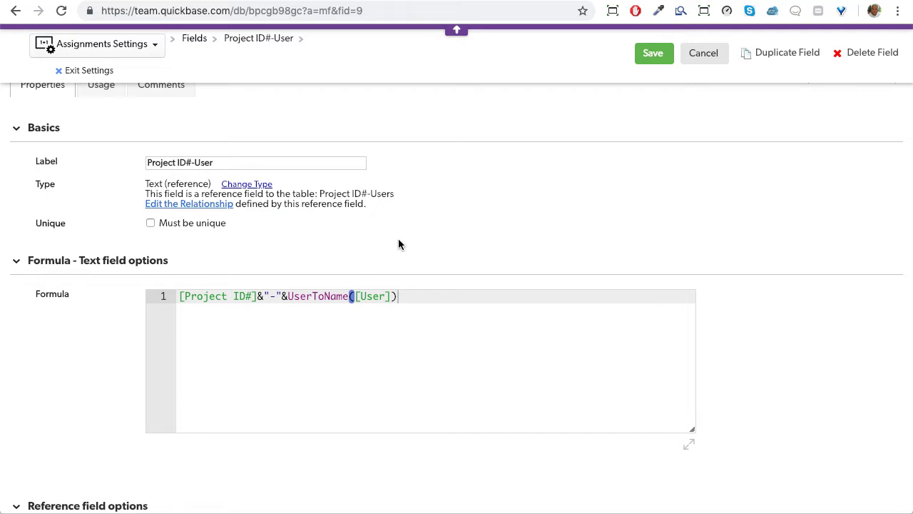
scroll(129, 100, up, 2)
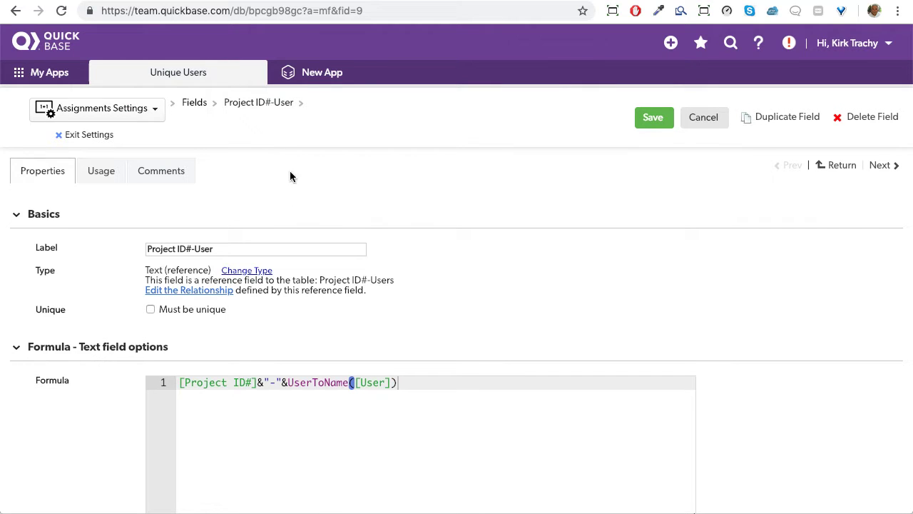
click(83, 136)
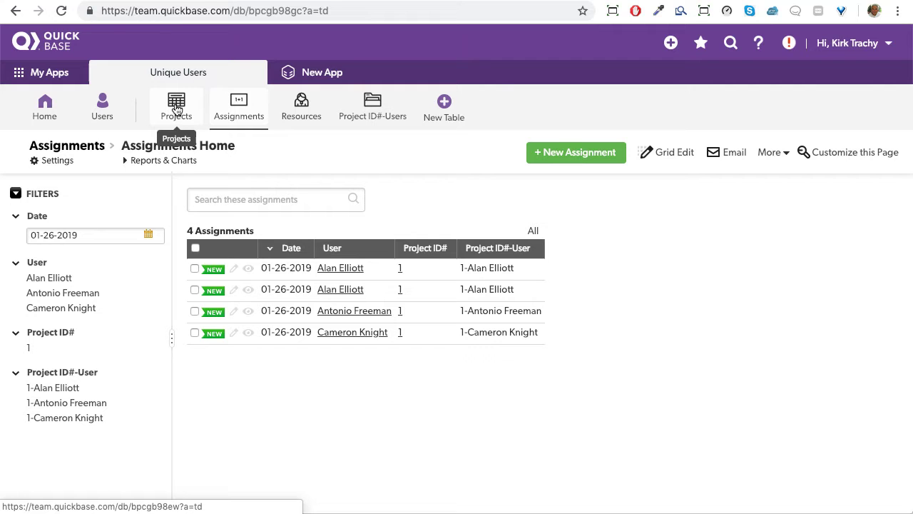
Step: Open the Projects table's relationship to Project ID#-Users and bring up its # of Unique Project ID#-Users summary field
click(176, 109)
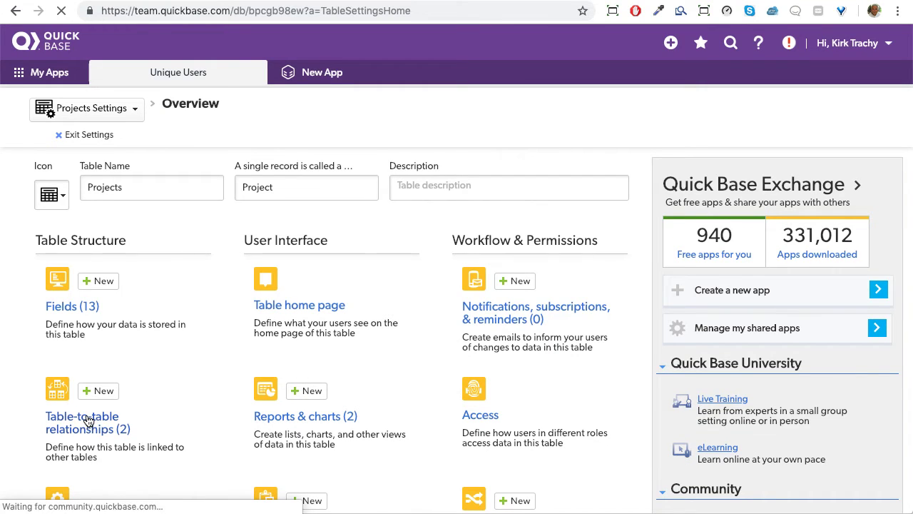
click(264, 246)
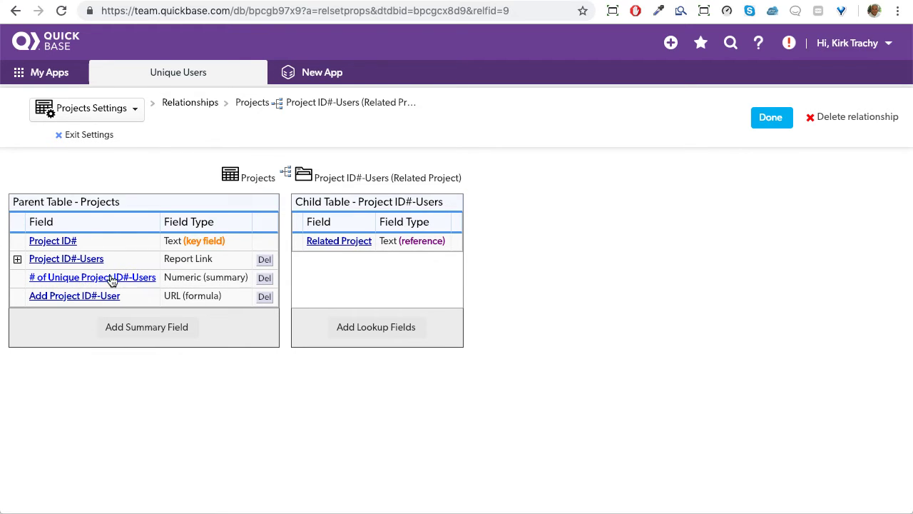
click(141, 280)
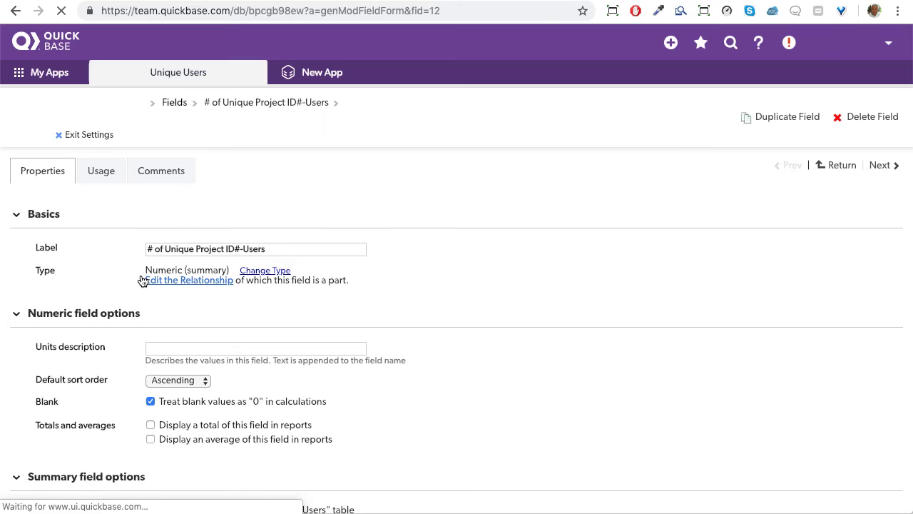
Step: Examine the summary field's count function and its # of Assignments condition, and exit the Projects settings without saving
scroll(554, 265, down, 5)
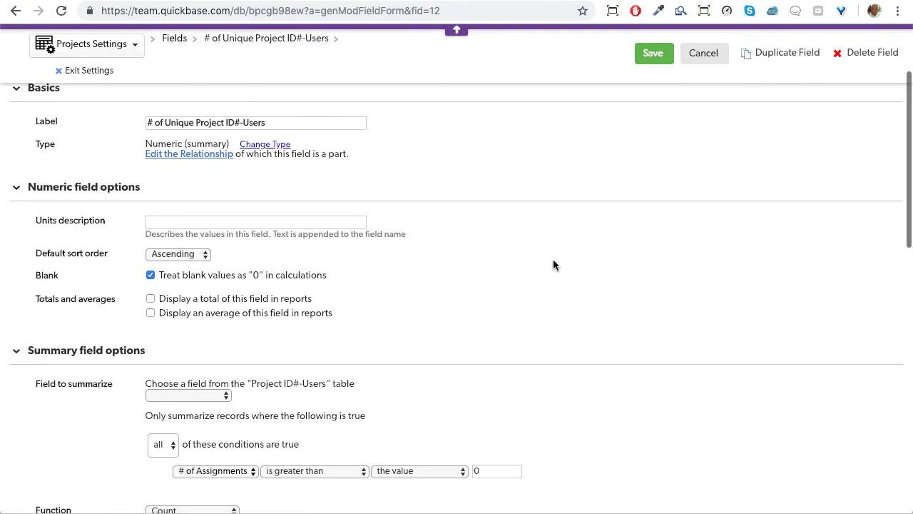
scroll(553, 266, down, 3)
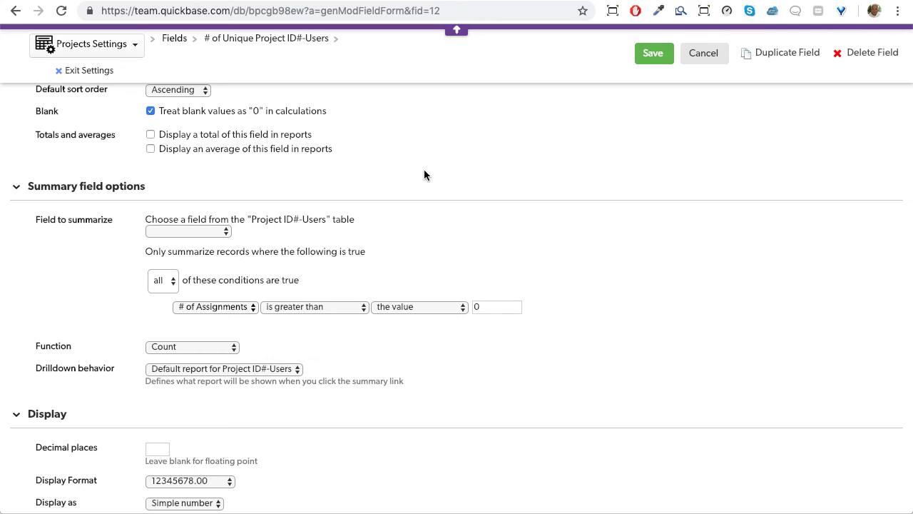
click(700, 52)
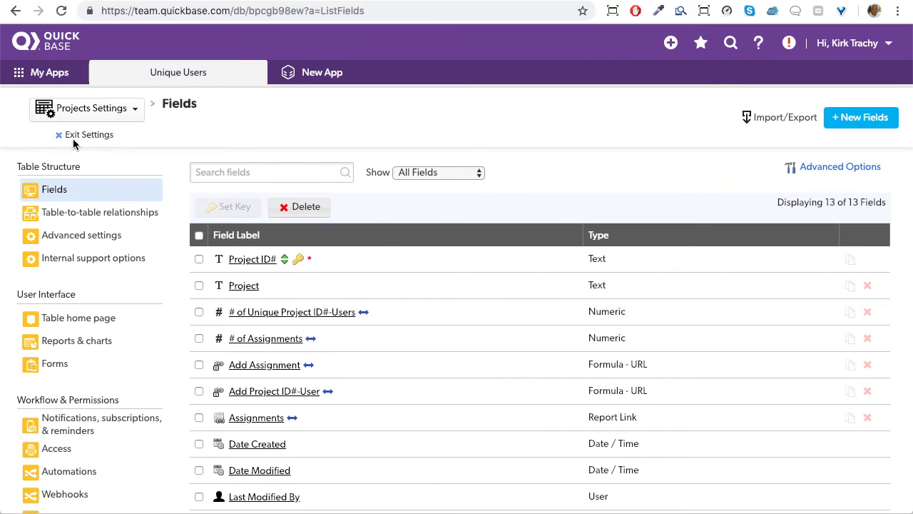
click(96, 137)
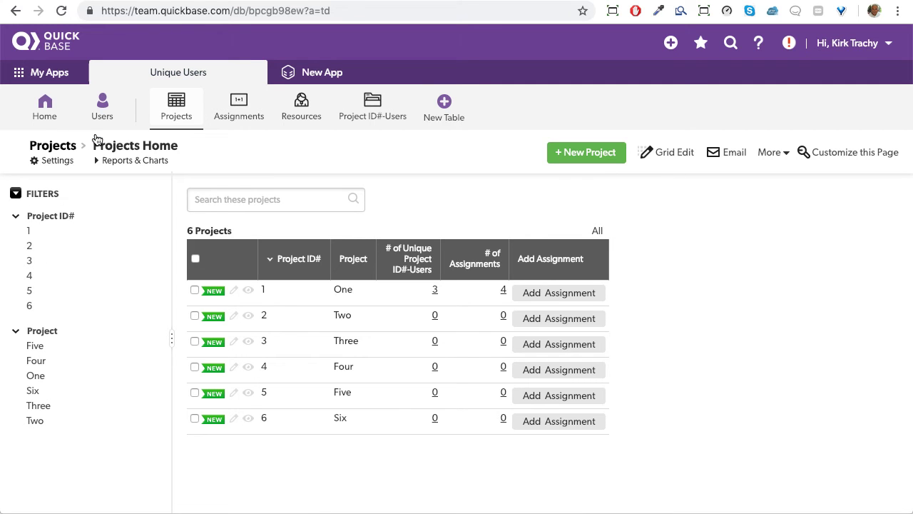